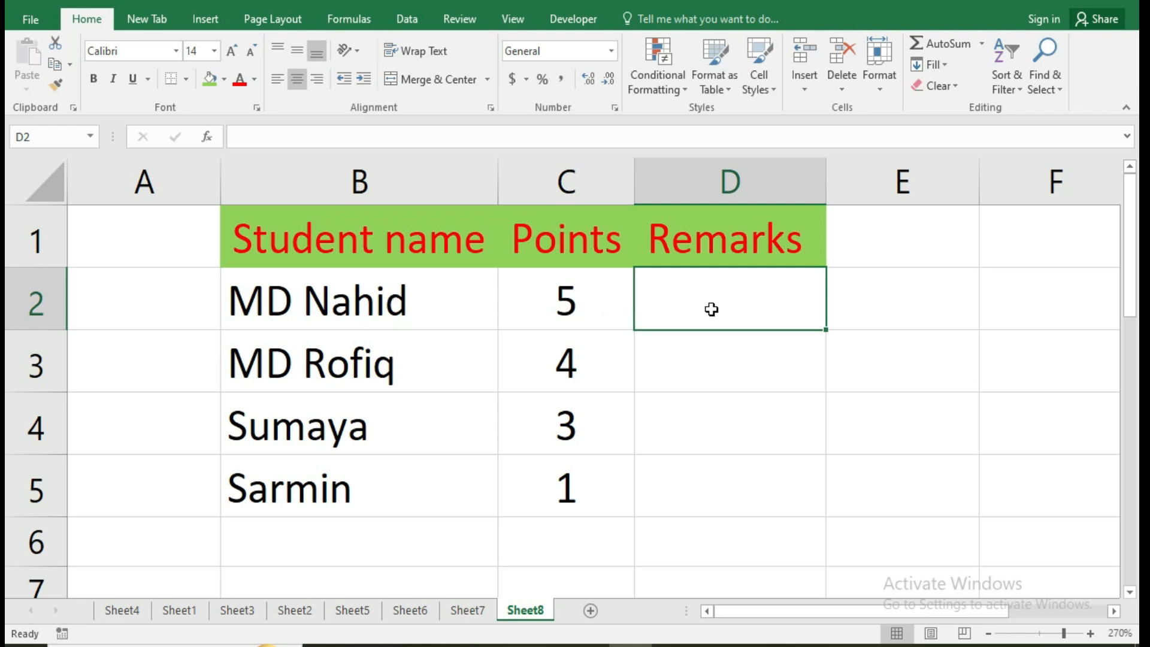
Start an IF formula in D2 that returns "Excellent" when C2>=5
drag(306, 303, 290, 473)
drag(578, 288, 585, 493)
click(715, 318)
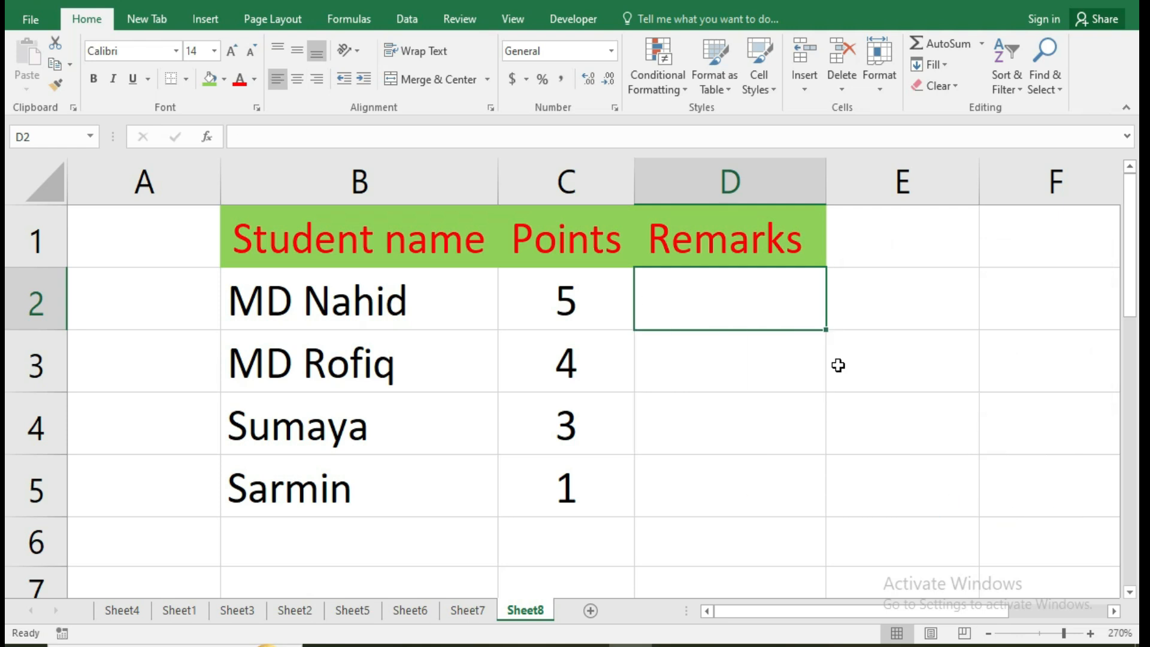
text(=if()
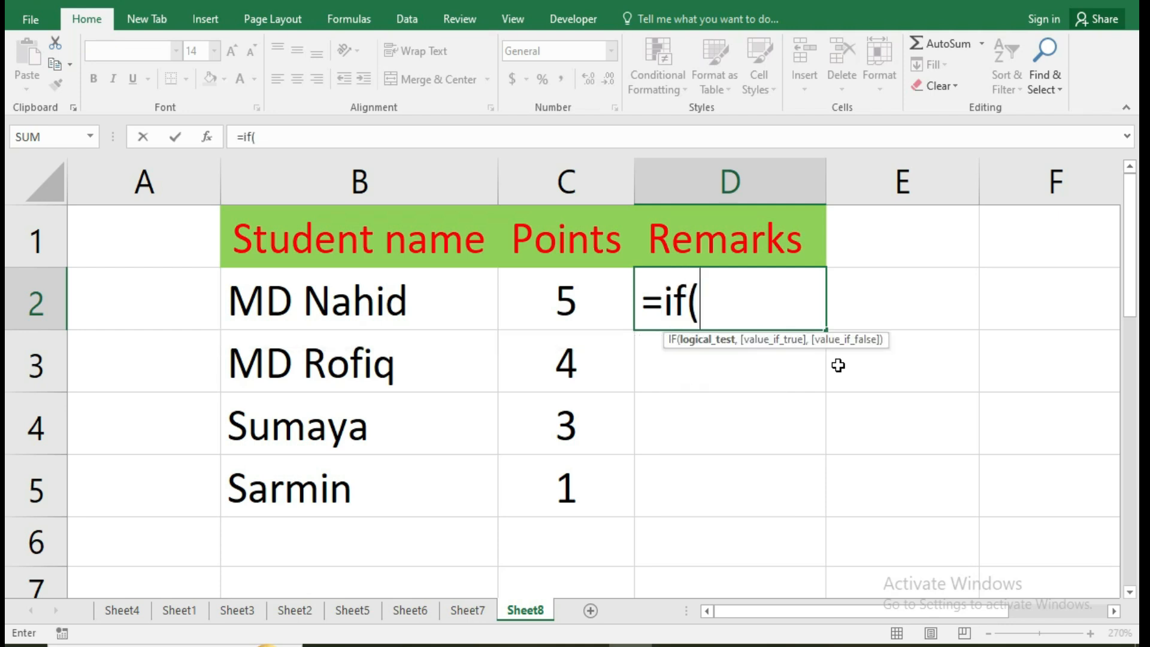
click(595, 306)
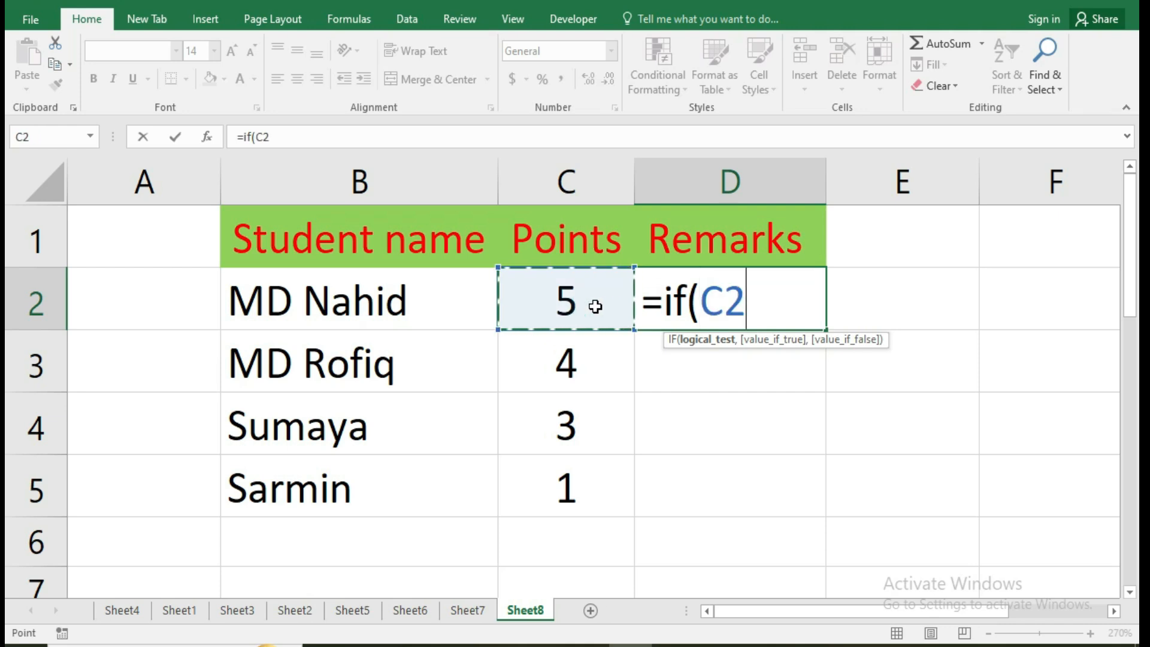
text(>=")
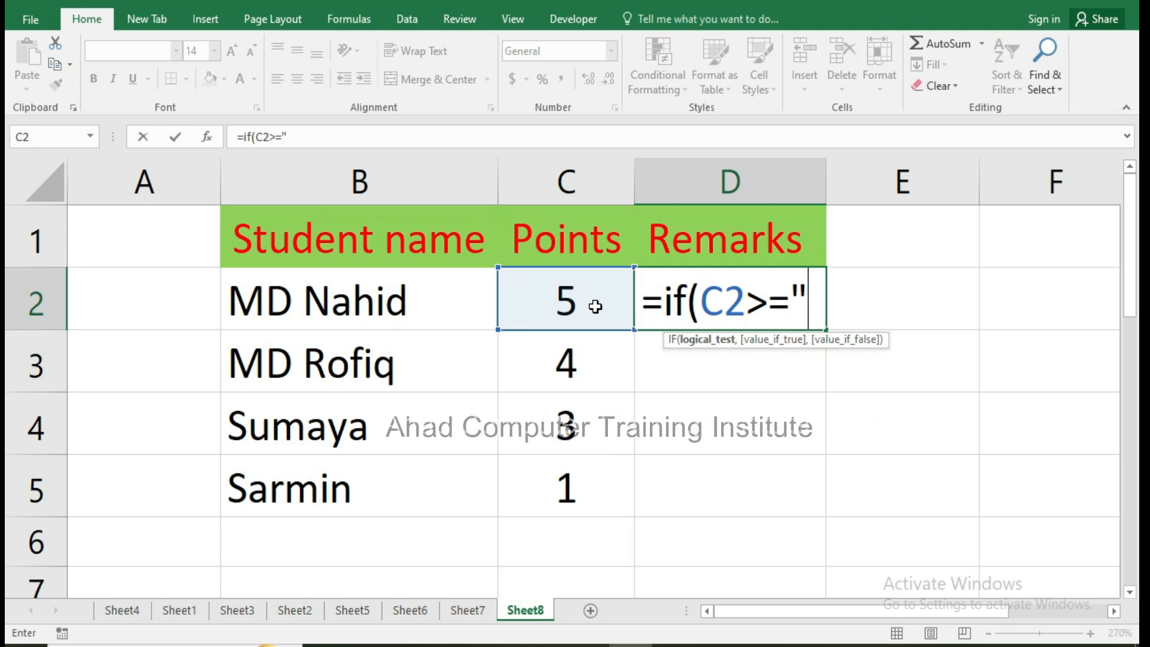
key(BackSpace)
text(5,)
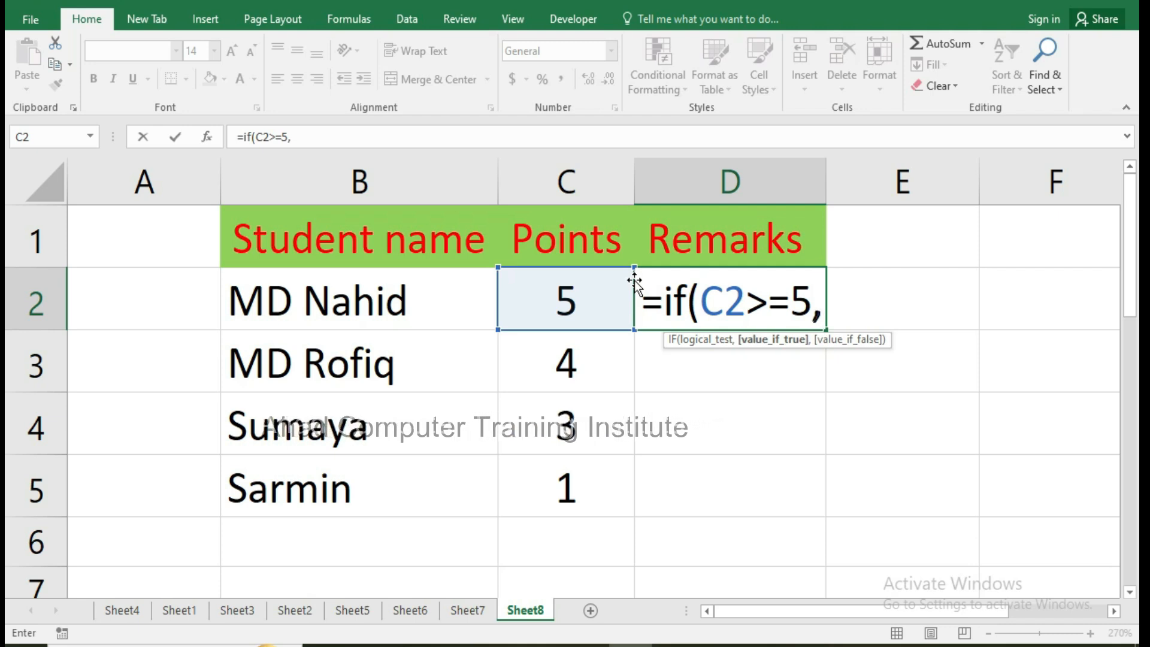
text("Excellent ",)
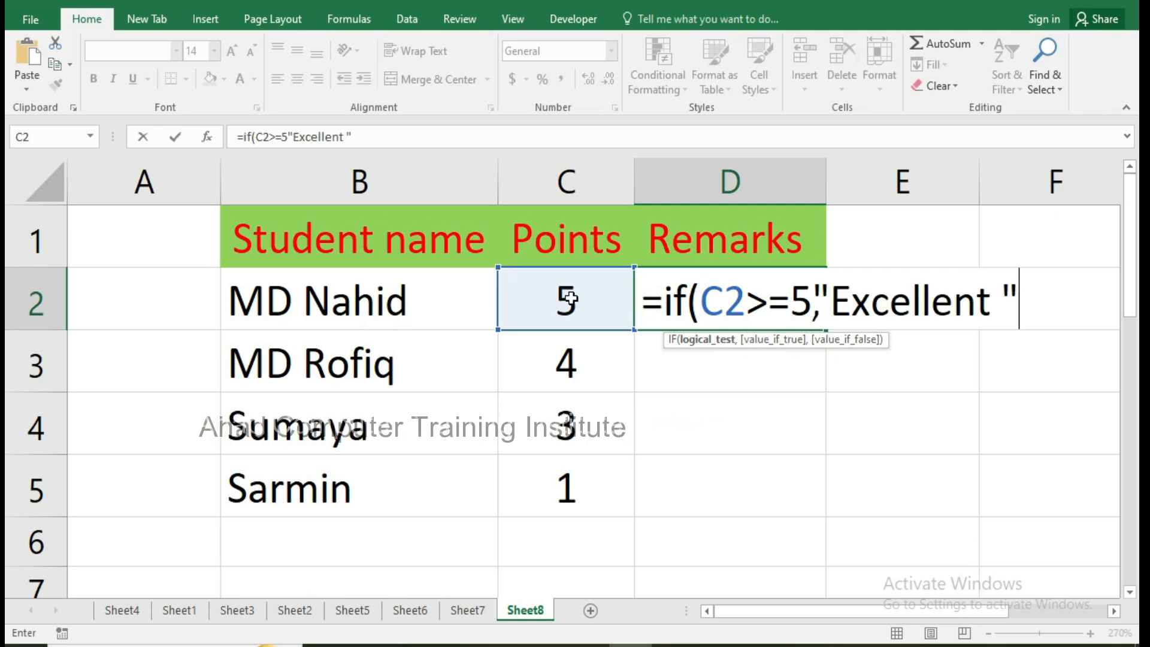
Nest a second IF in the D2 formula that returns "Very Good" when C2>=4
text(if()
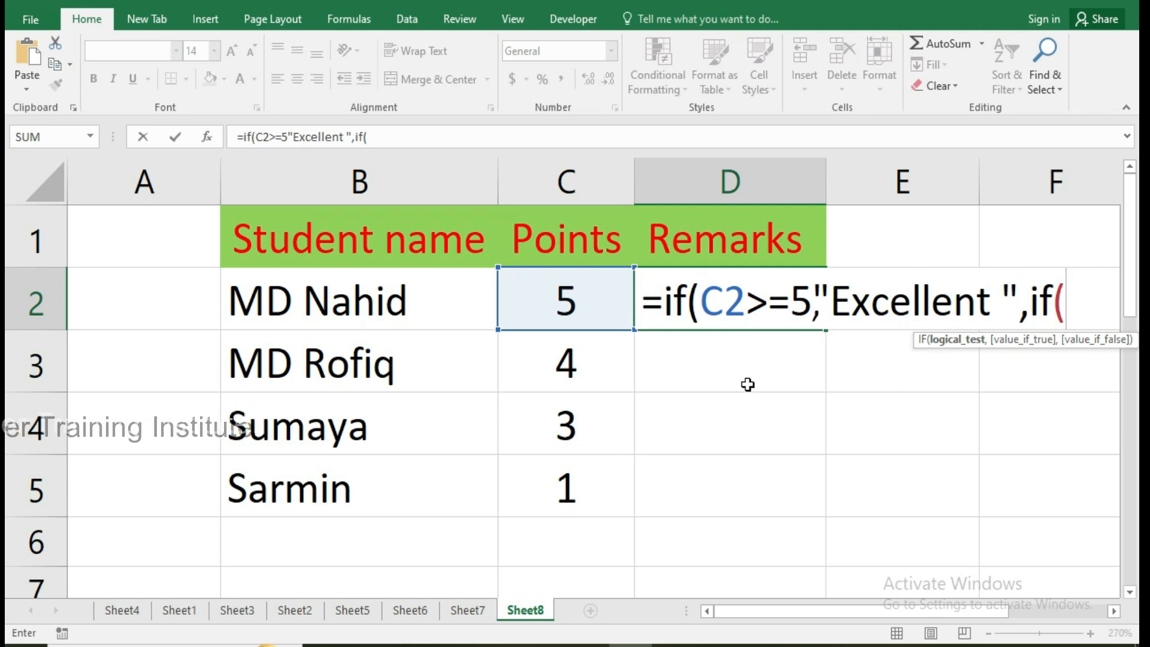
click(590, 303)
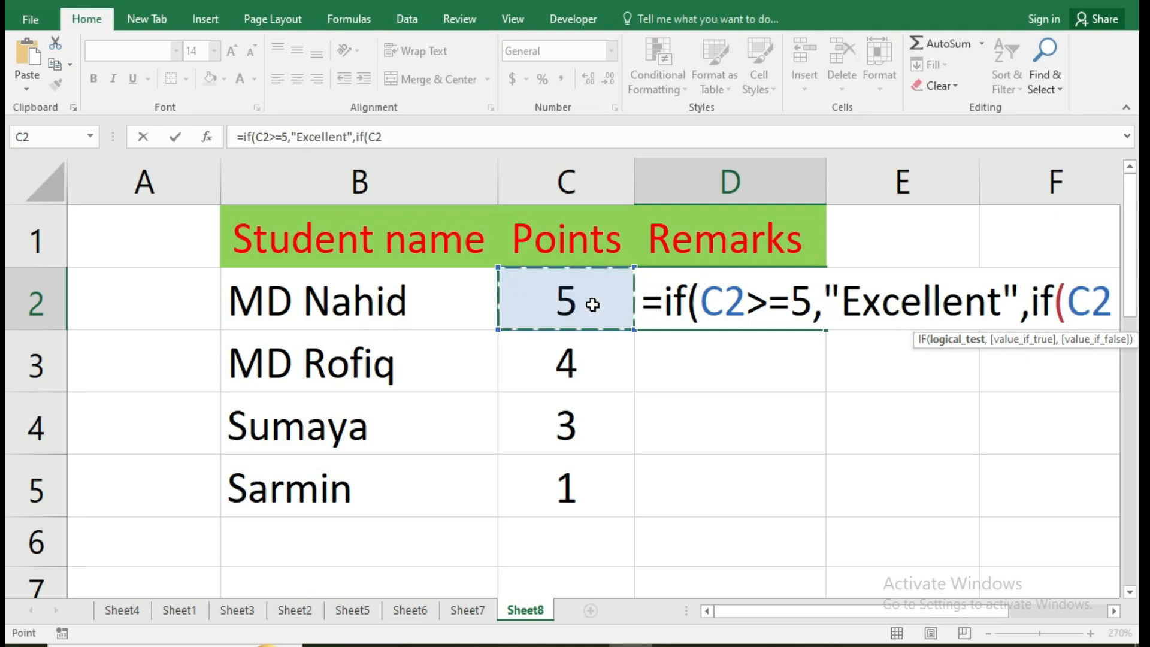
text(>=)
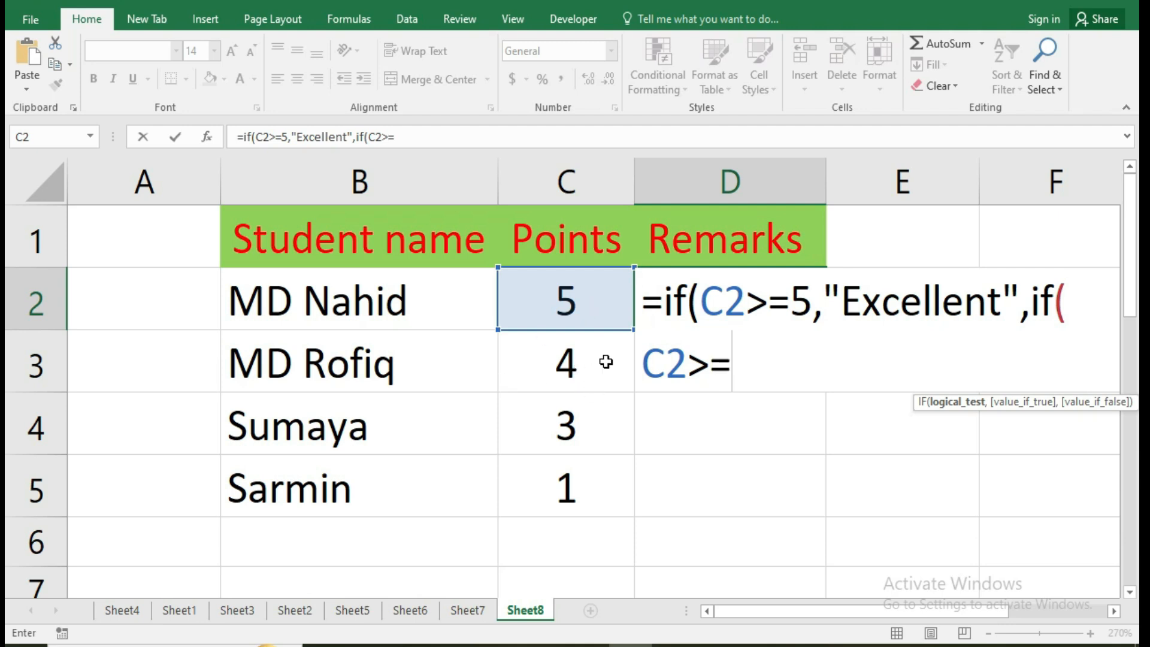
text(4,)
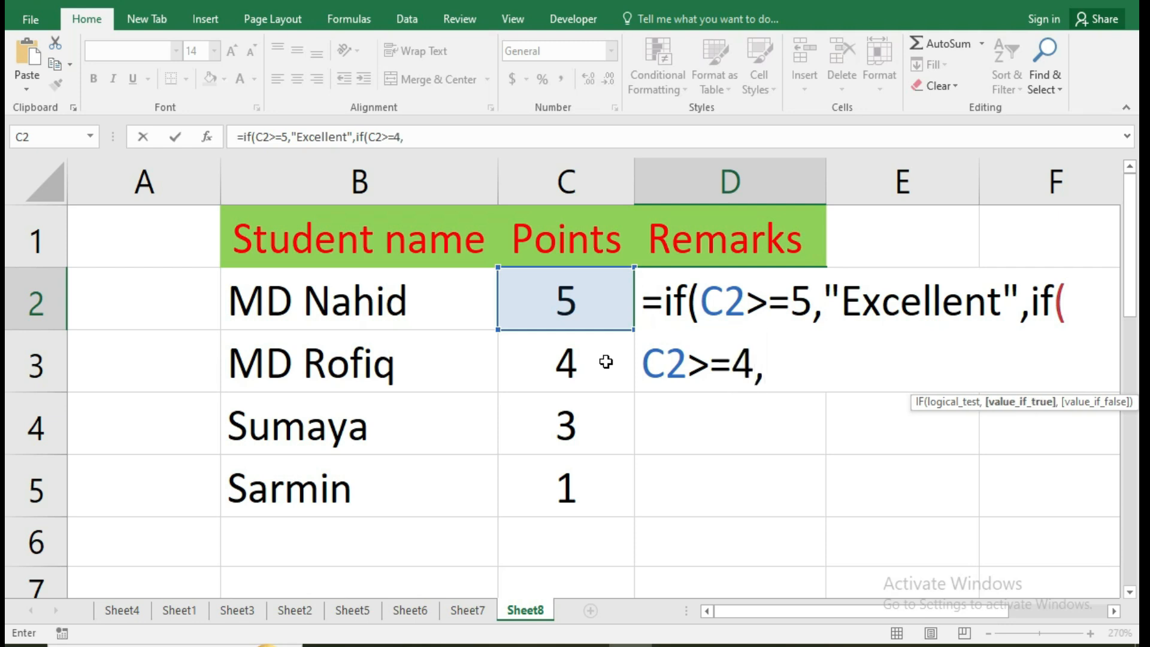
text(")
text(Very Good)
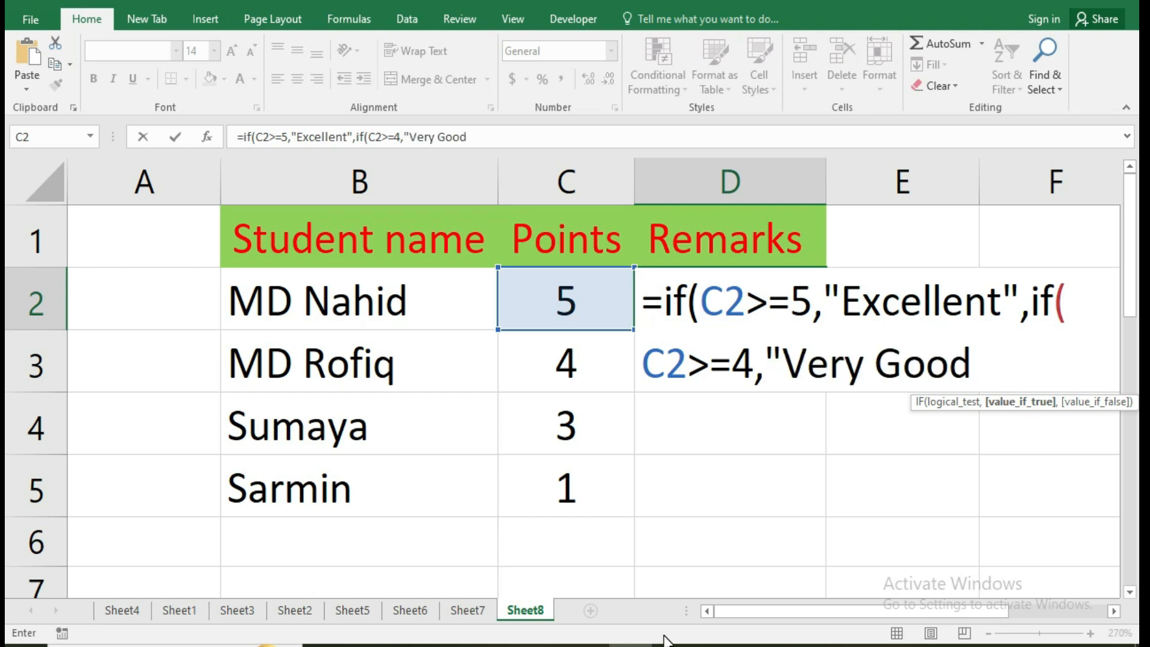
text(",if)
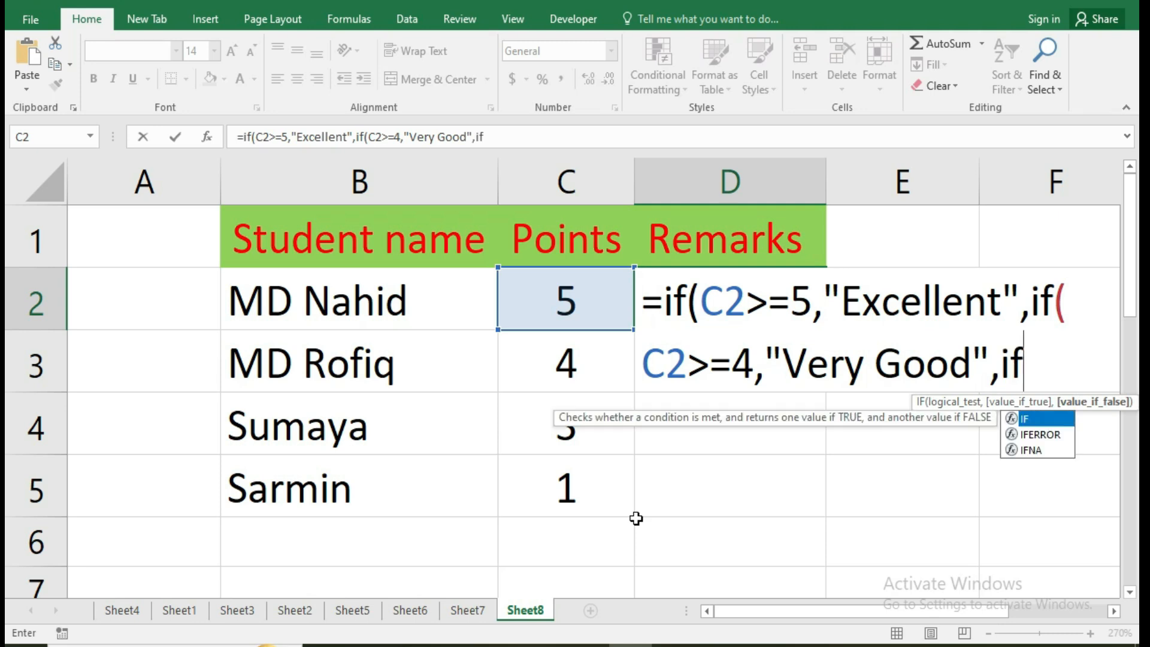
Nest a third IF in the D2 formula that returns "Good" when C2>=3
text(()
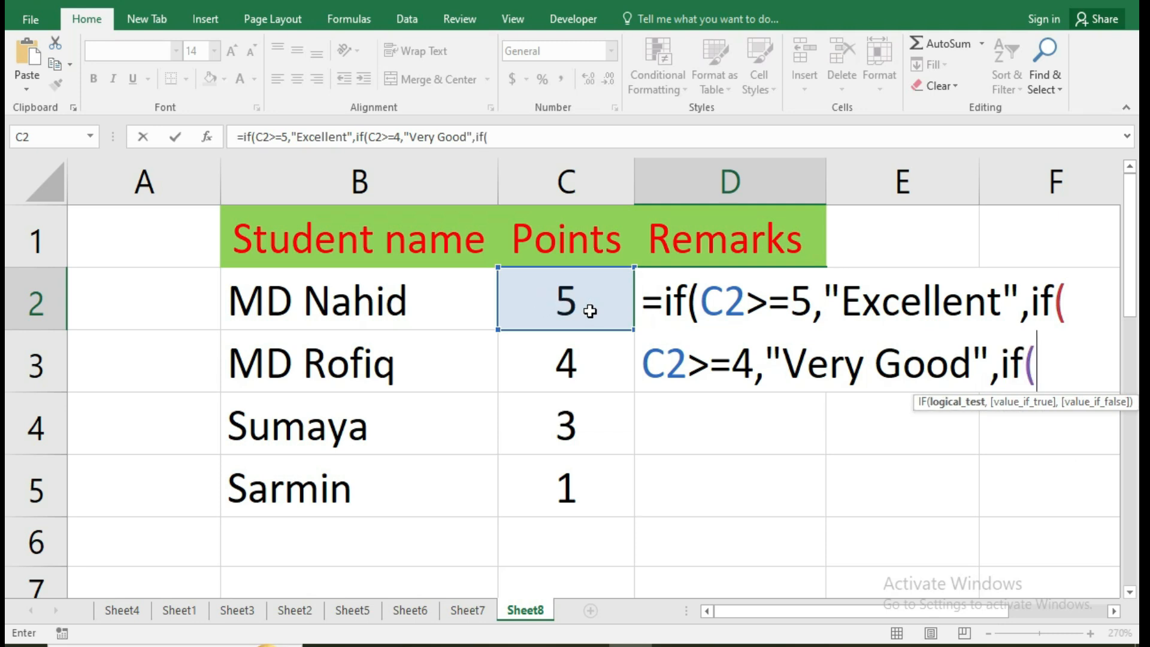
click(568, 304)
text(>=3,")
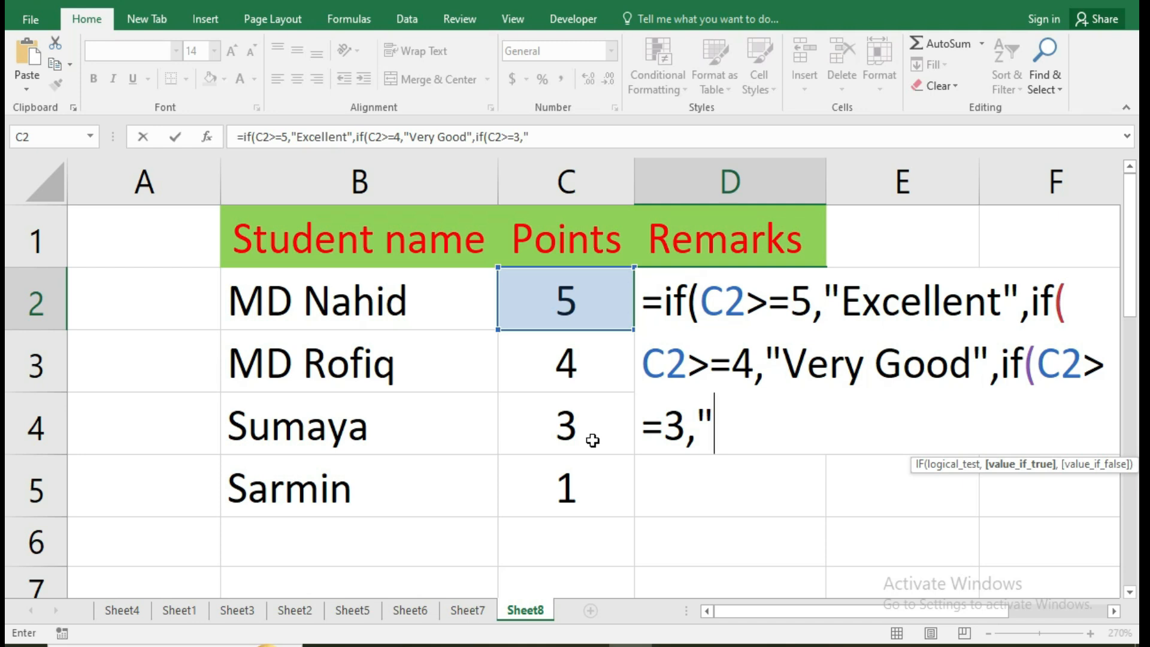
text(Good",if)
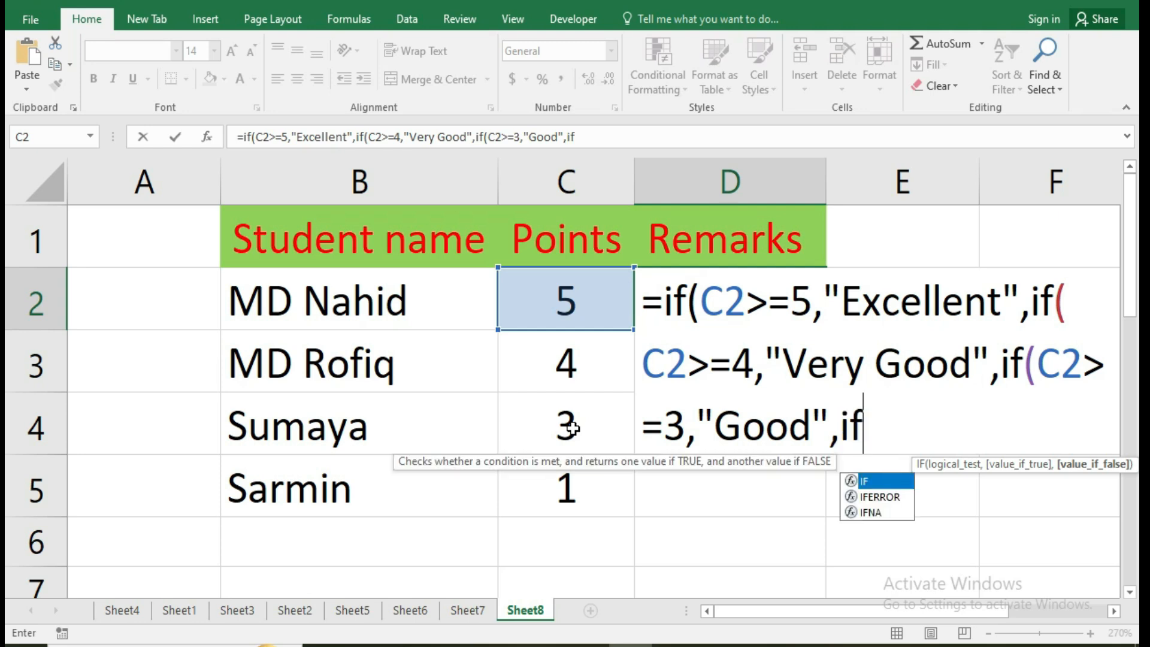
Nest a fourth IF in the D2 formula that returns "None" when C2<3, with a trailing comma for an empty false value
text(()
click(592, 306)
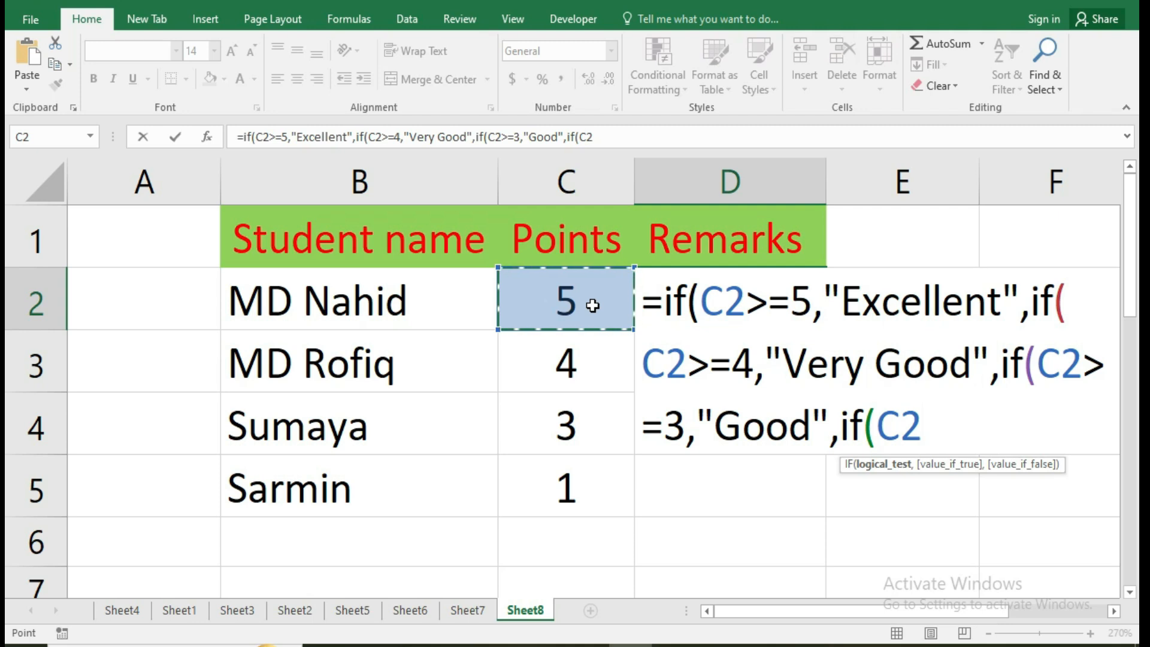
text(<)
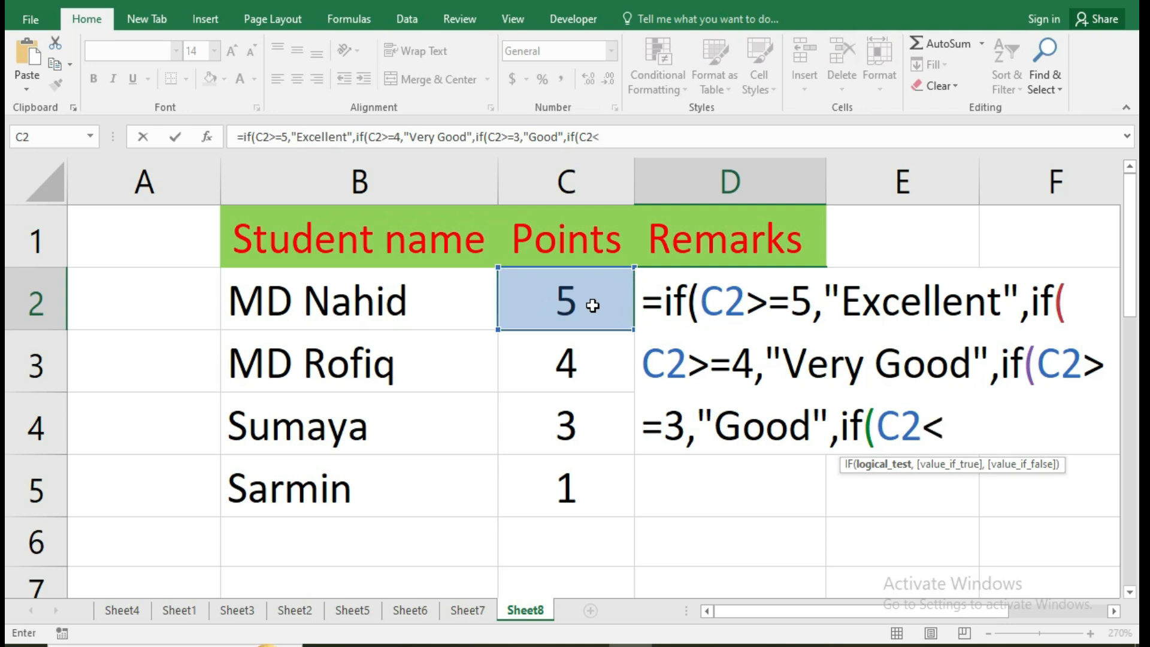
text(3,)
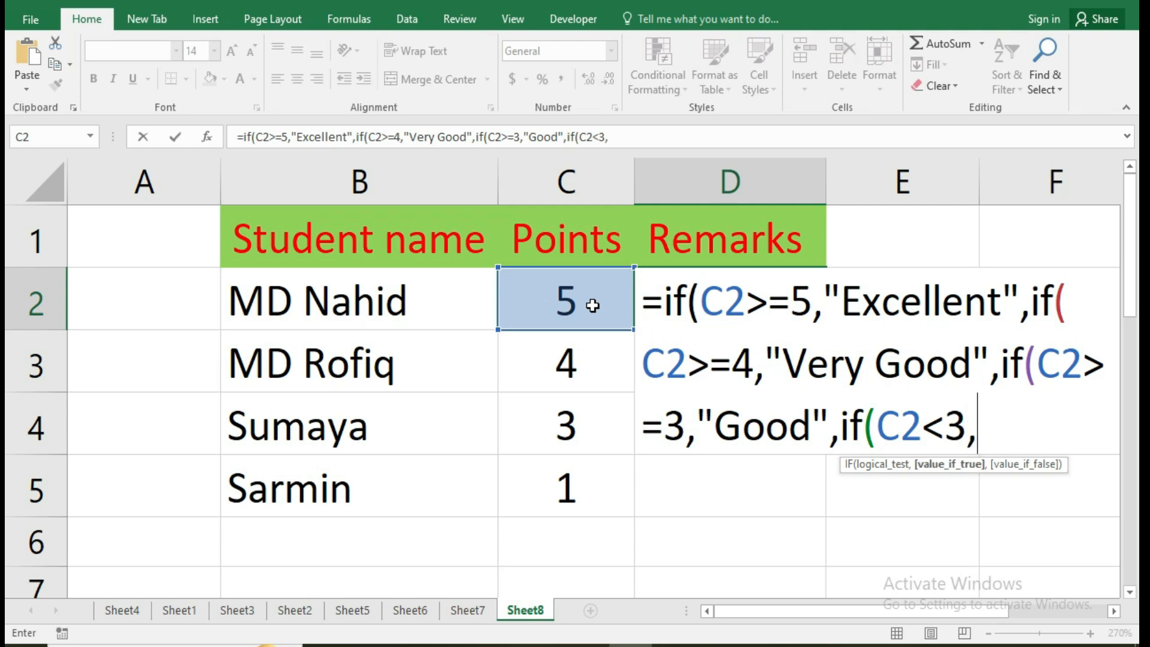
text(")
text(None)
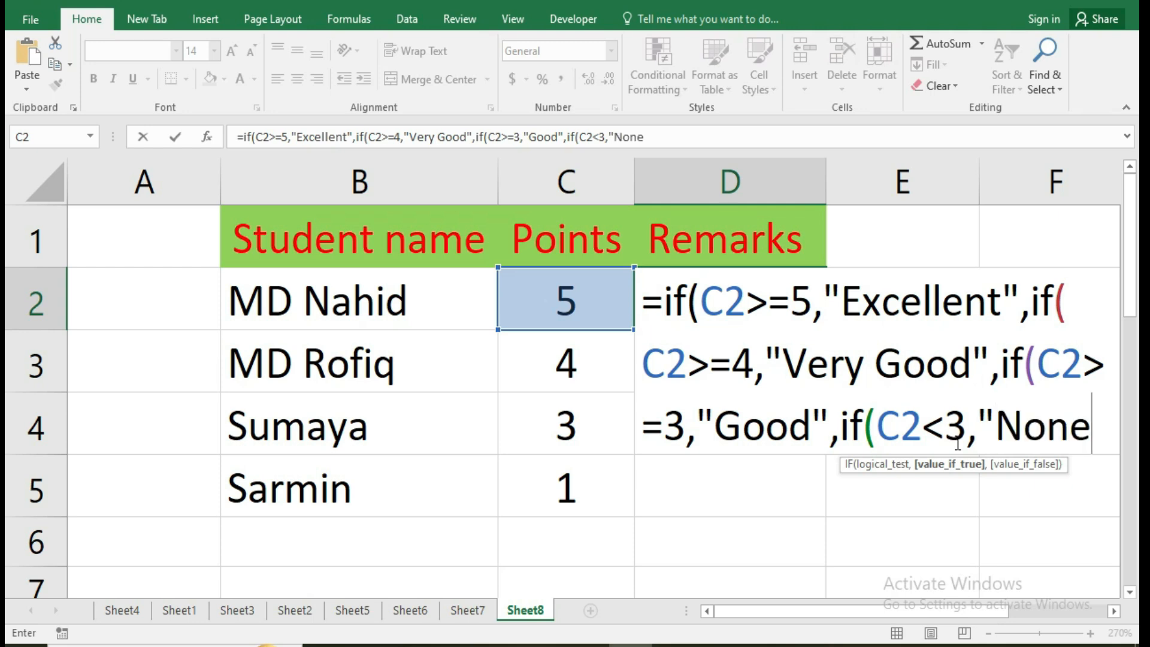
text(",)
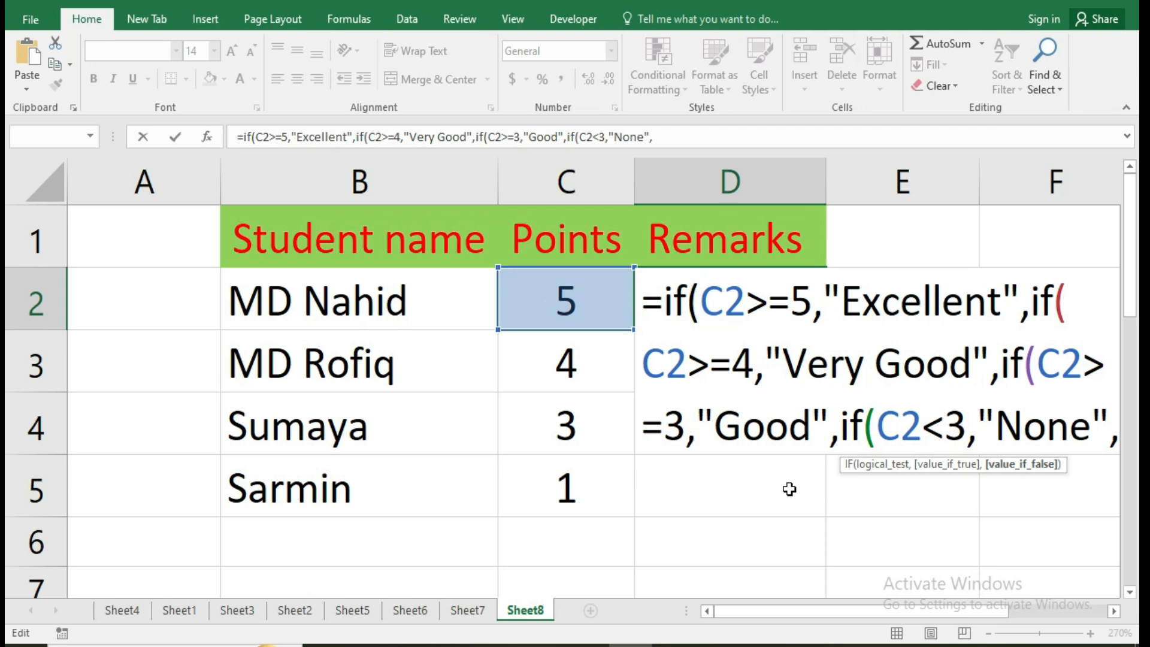
Complete the D2 formula with four closing parentheses and fill it down through D5
text())))
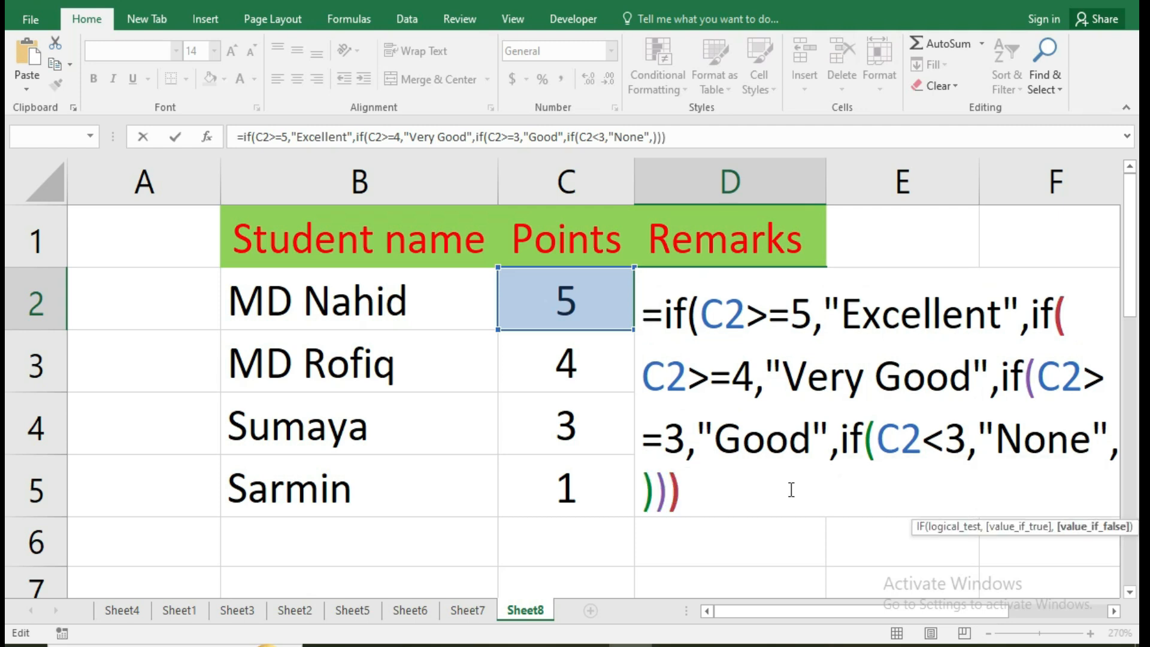
text())
key(Return)
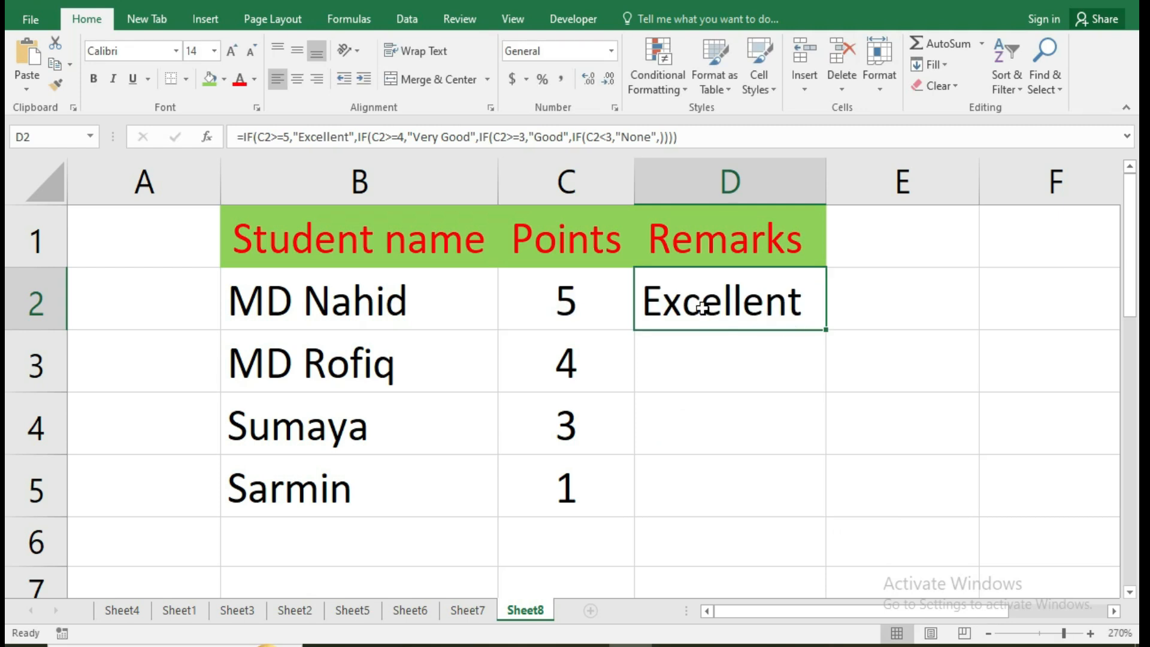
drag(826, 330, 808, 509)
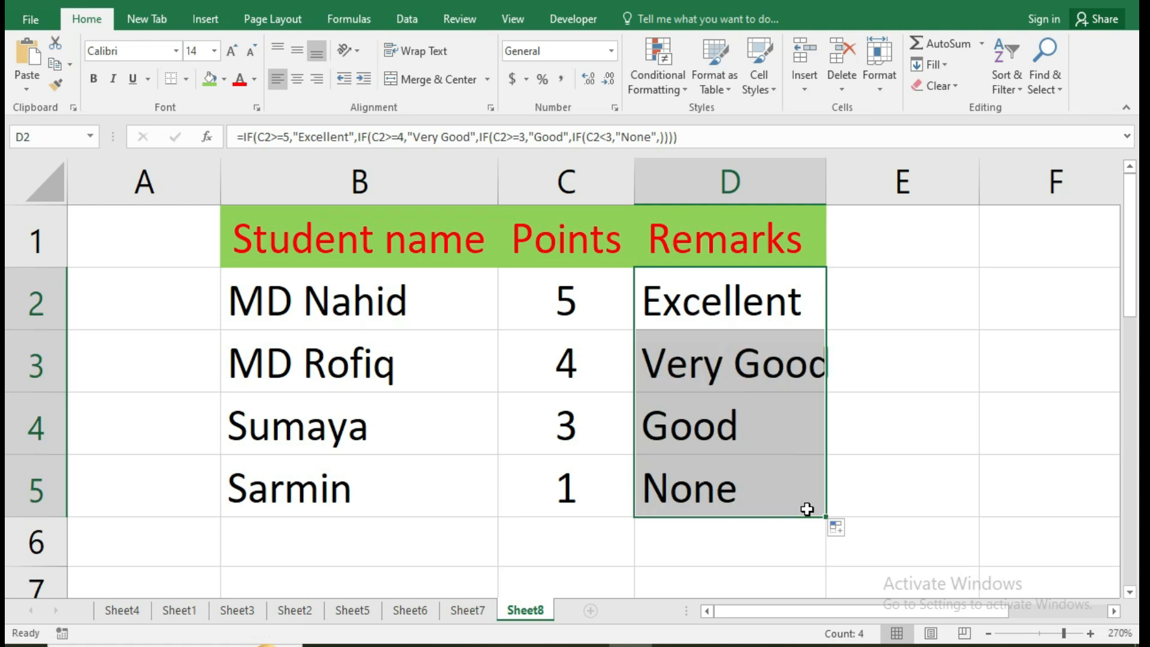